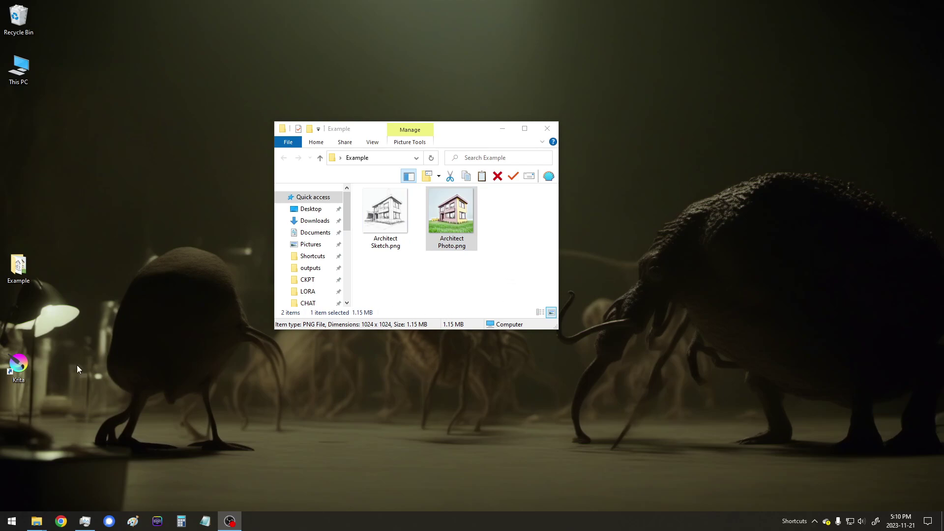
Step: Start Krita and insert Architect Photo.png as a new layer in the blank 1,024 x 1,024 document
left_click(20, 366)
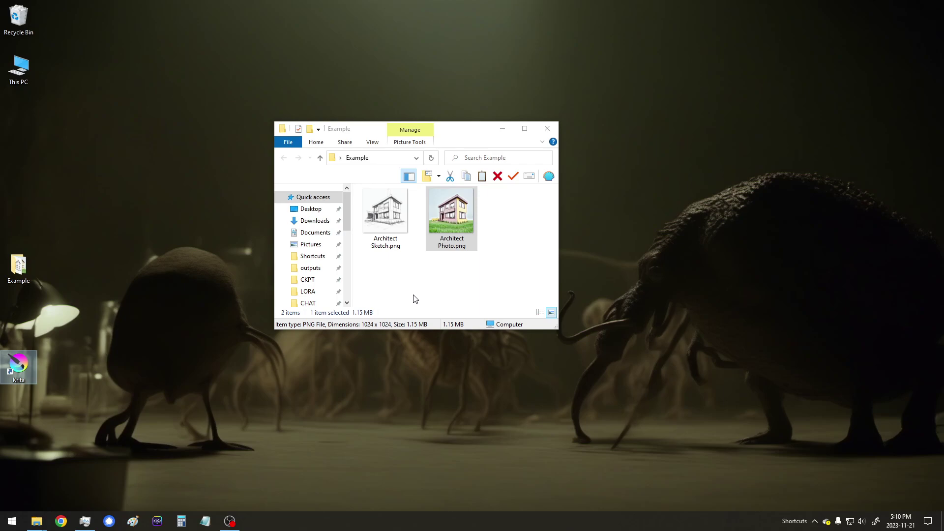
double_click(22, 365)
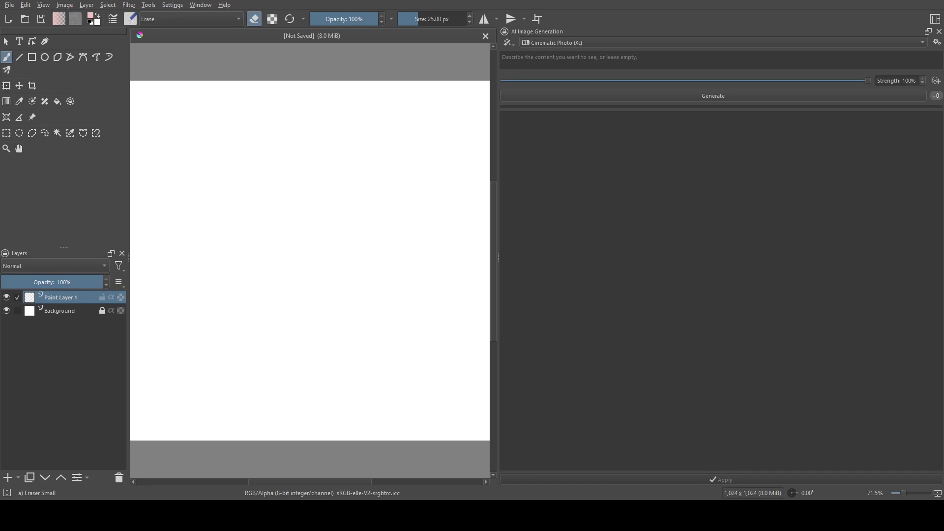
left_click_drag(238, 337, 264, 341)
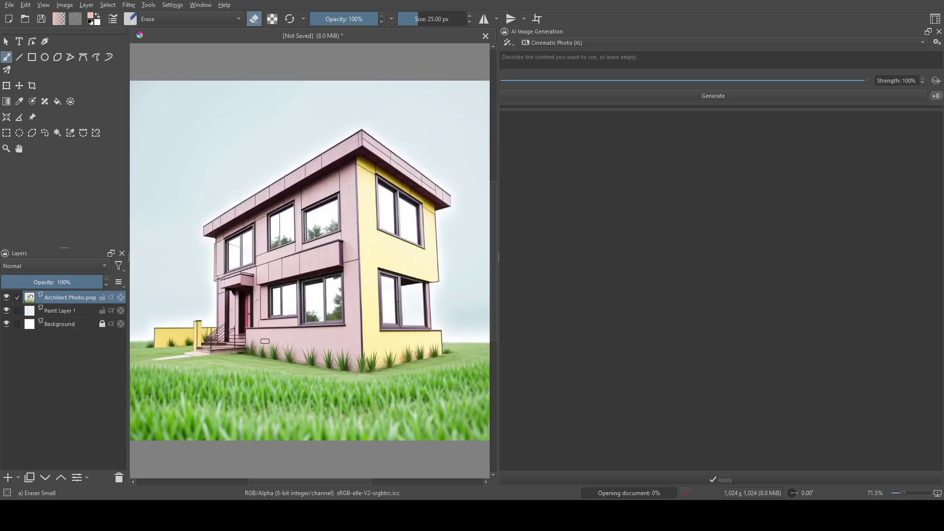
Step: Delete the empty Paint Layer 1 and make the Architect Photo.png layer active
left_click(75, 310)
left_click(119, 477)
left_click(76, 299)
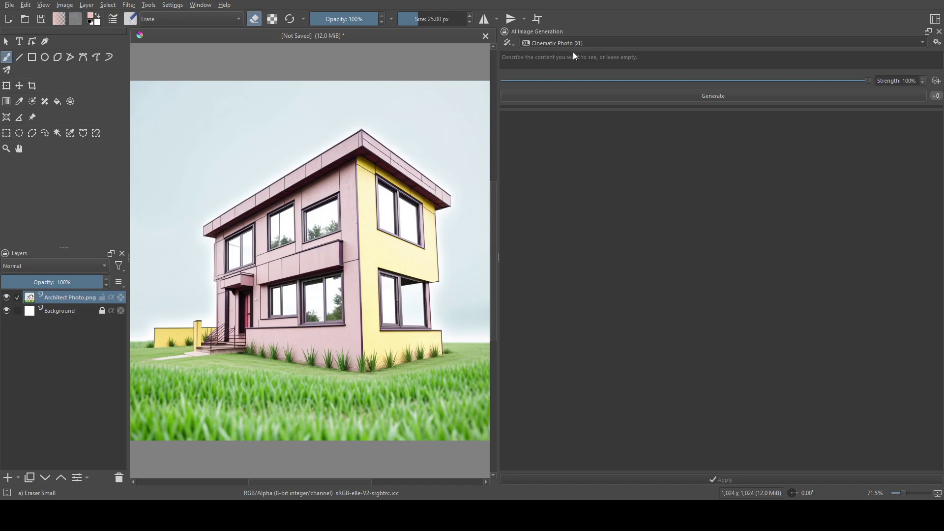
Step: Set the AI generation style to Cinematic Photo and create a Line Art control layer from the Architect Photo.png image
scroll(574, 50, "down", 1)
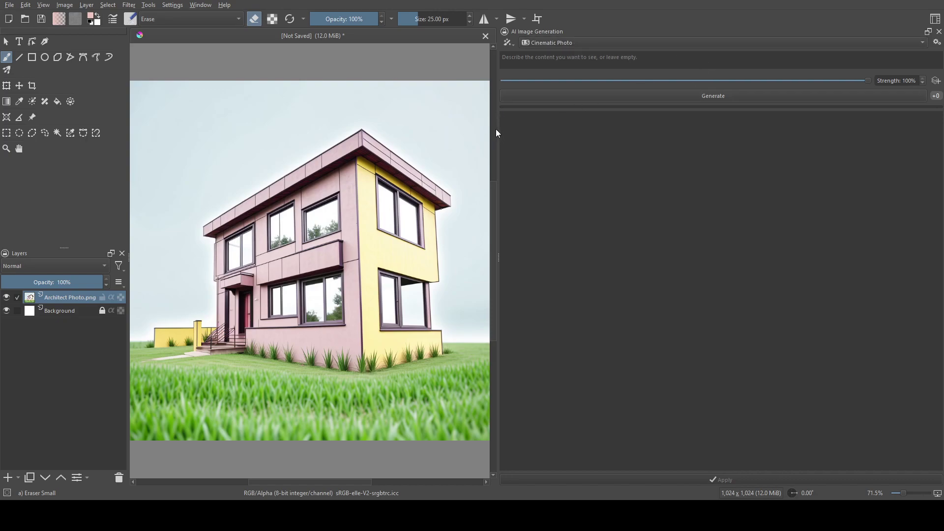
left_click(937, 82)
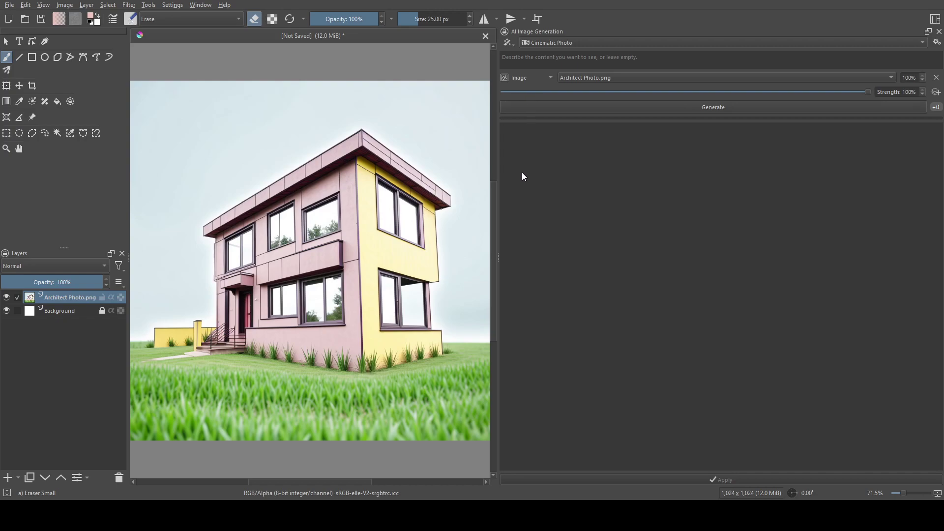
left_click(527, 101)
left_click(890, 78)
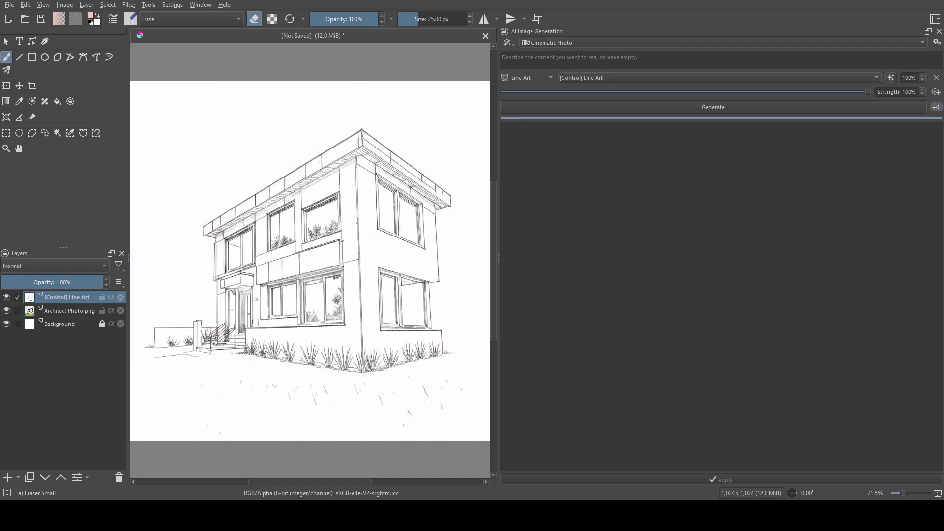
Step: Examine the extracted line art of the house up close and as a whole
scroll(297, 290, "up", 3)
scroll(296, 280, "down", 3)
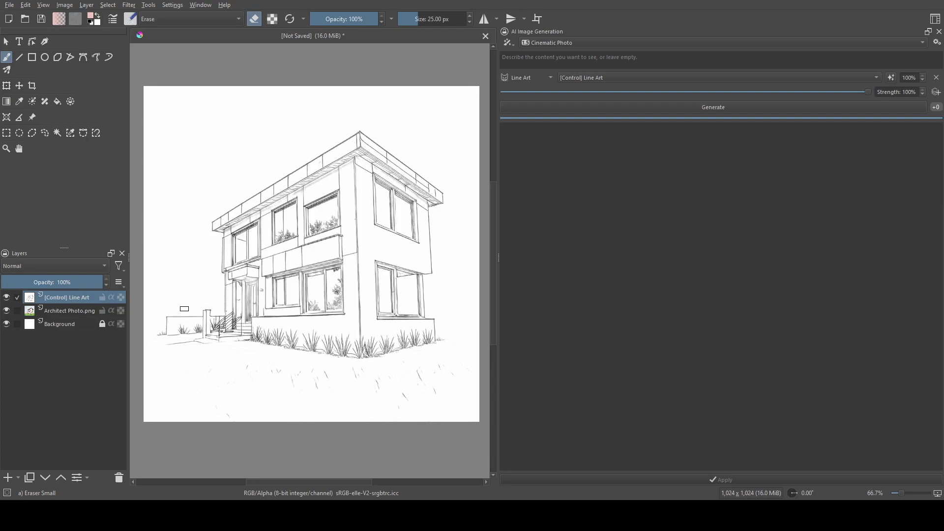
scroll(187, 307, "up", 3)
scroll(291, 278, "down", 3)
left_click_drag(417, 247, 316, 251)
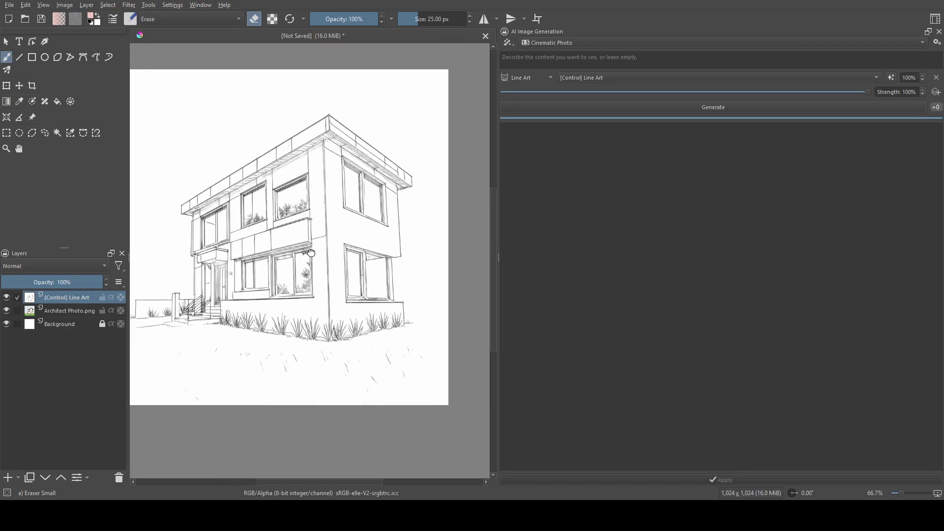
scroll(301, 241, "up", 3)
scroll(283, 270, "down", 3)
mouse_move(263, 295)
left_mouse_down()
mouse_move(296, 271)
mouse_move(294, 283)
left_mouse_up()
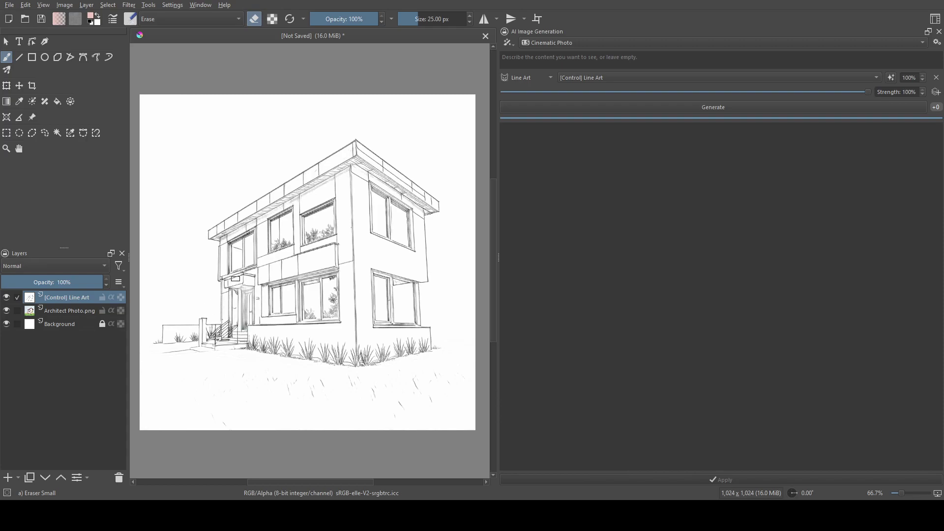
scroll(317, 244, "up", 4)
scroll(332, 259, "down", 4)
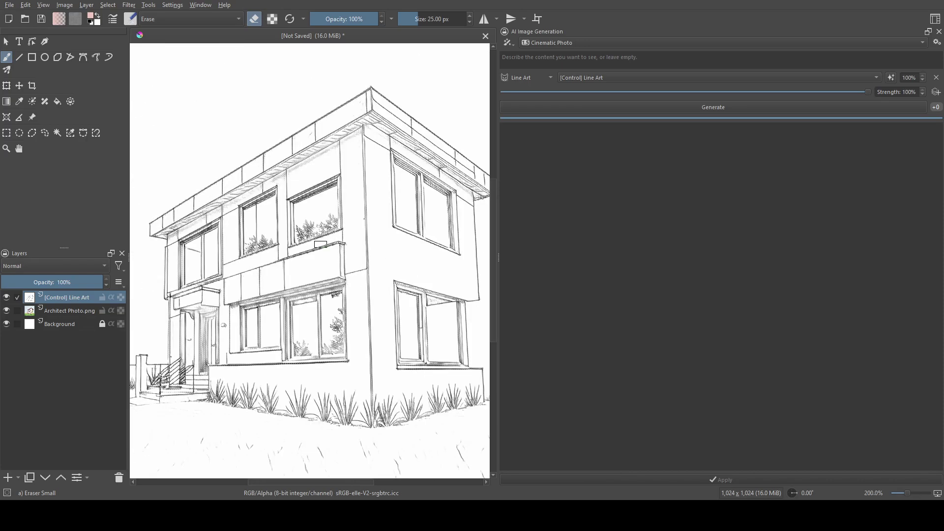
Step: Enter the prompt "a modern house", set the line art control strength to 70%, and generate images
left_click(569, 58)
type("a modern house")
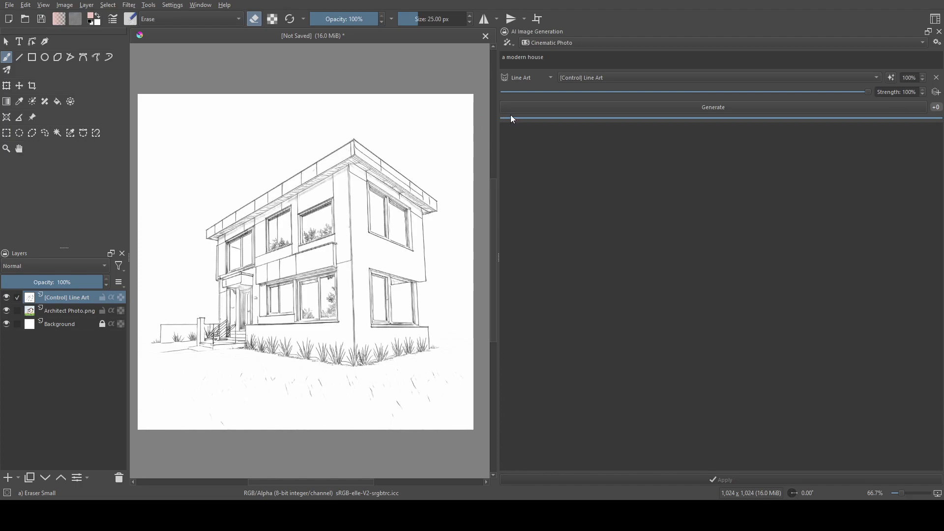
left_click(922, 80)
left_click(764, 150)
left_click(887, 94)
left_click(632, 106)
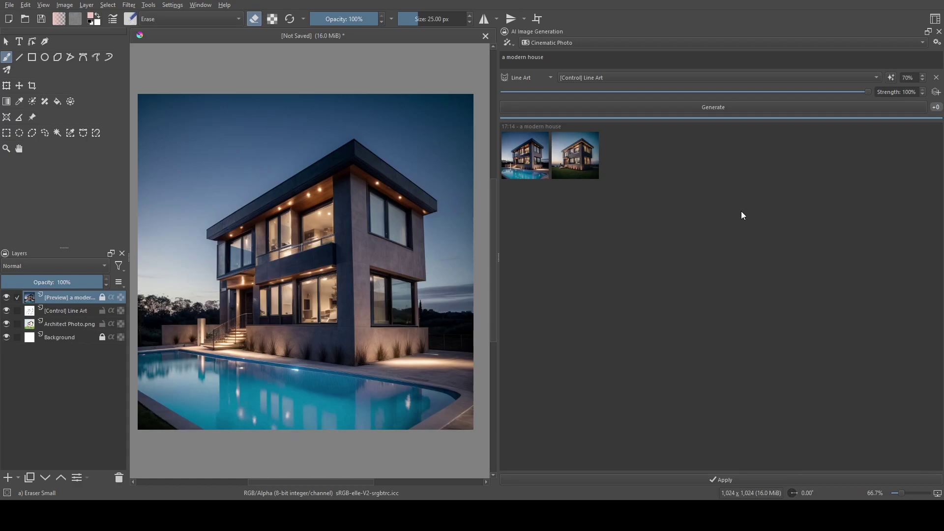
Step: Preview the second generated house and switch the preview and line art layers on and off to compare it with the original photo
left_click(584, 163)
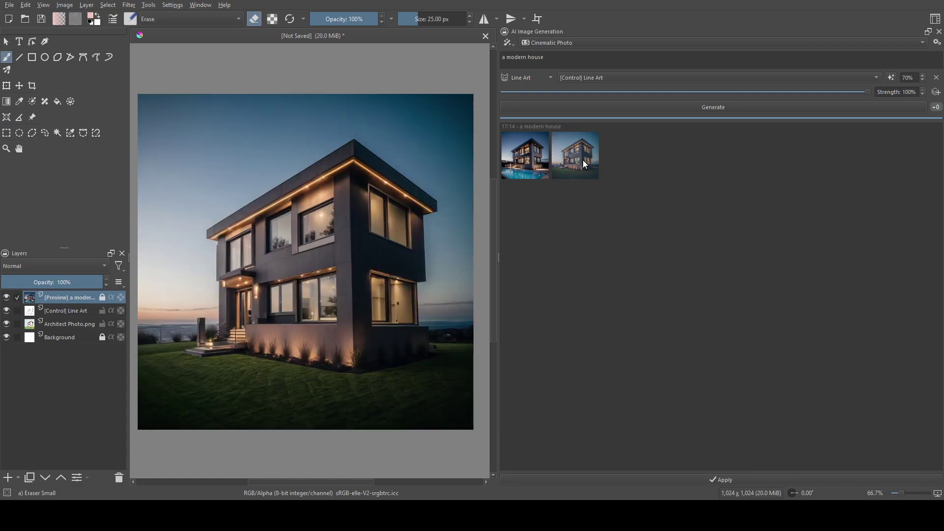
left_click(6, 299)
left_click(6, 298)
left_click(6, 299)
left_click(6, 298)
left_click(6, 298)
left_click(6, 298)
left_click(6, 299)
left_click(6, 299)
left_click(6, 310)
left_click(6, 298)
left_click(6, 297)
left_click(6, 298)
left_click(6, 298)
left_click(6, 298)
left_click(6, 298)
left_click(6, 298)
left_click(6, 298)
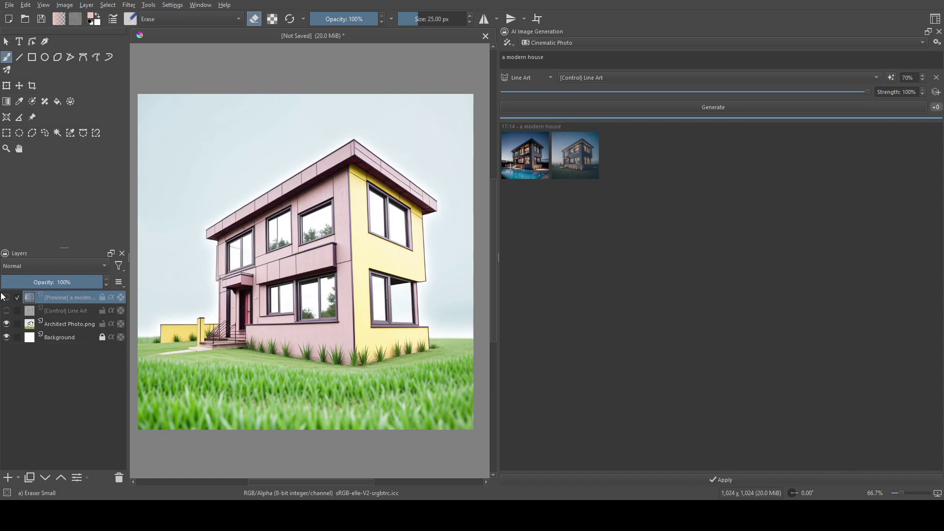
left_click(6, 298)
Step: Preview the generated house with the pool and compare it with the line art and the original photo by toggling layer visibility
left_click(579, 148)
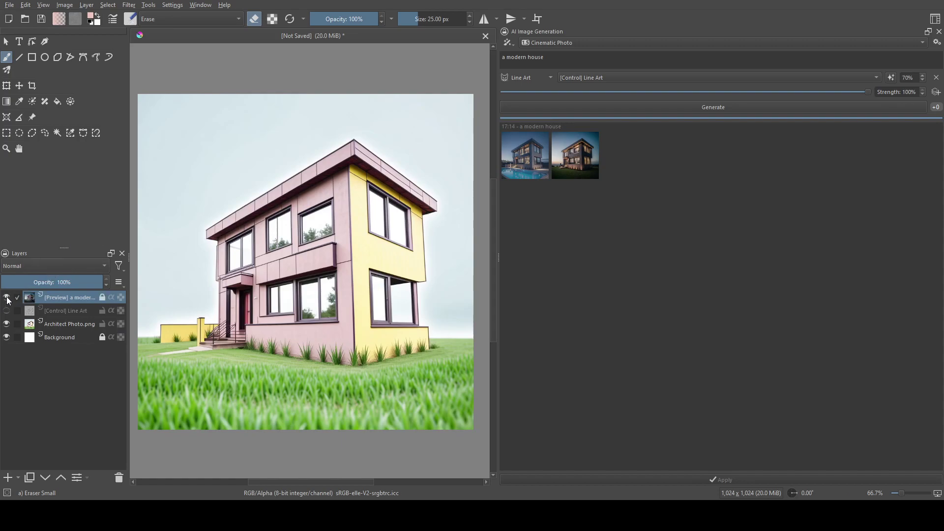
left_click(6, 298)
left_click(6, 297)
left_click(6, 298)
left_click(7, 298)
left_click(6, 298)
left_click(6, 310)
left_click(7, 298)
left_click(6, 299)
left_click(7, 299)
left_click(7, 299)
left_click(7, 298)
left_click(7, 298)
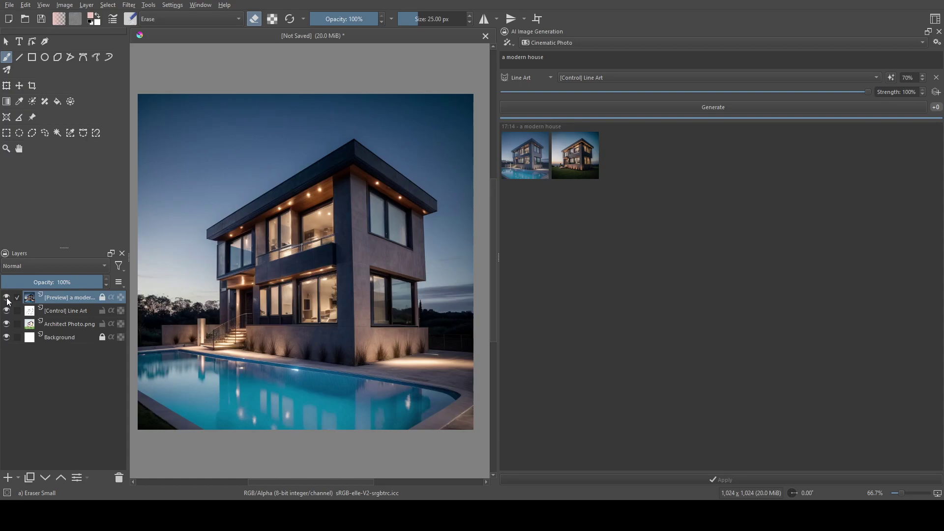
left_click(7, 299)
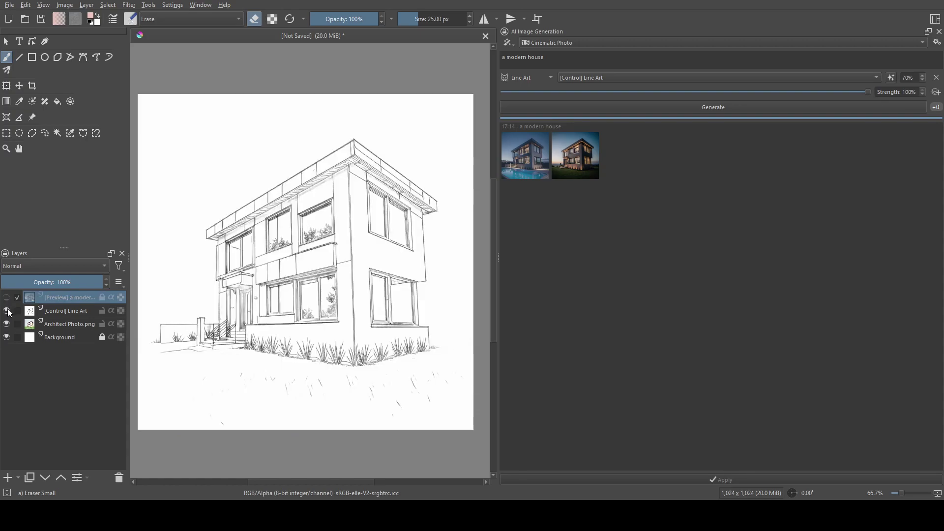
left_click(7, 311)
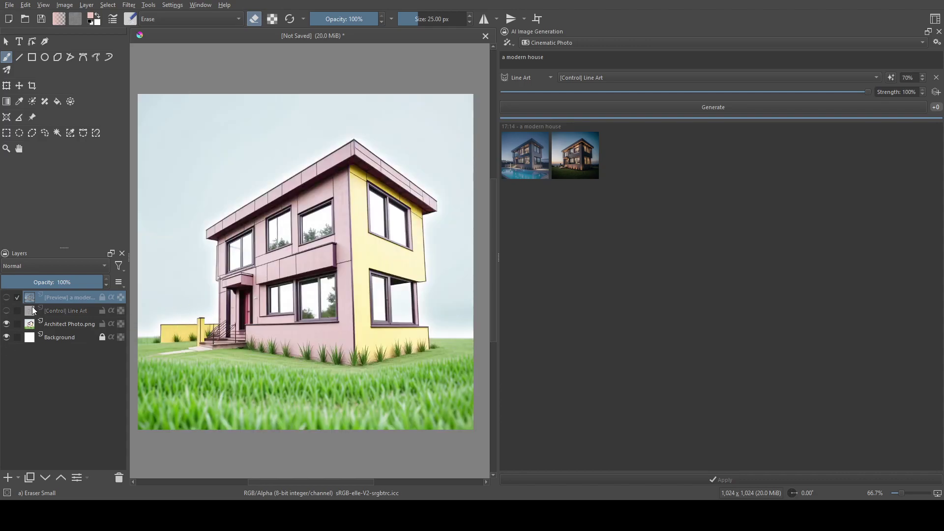
left_click(7, 311)
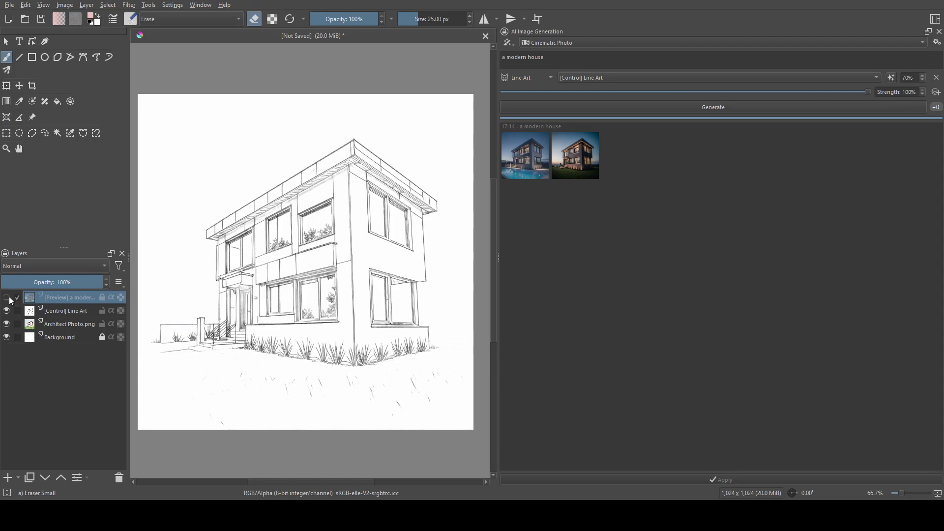
left_click(7, 298)
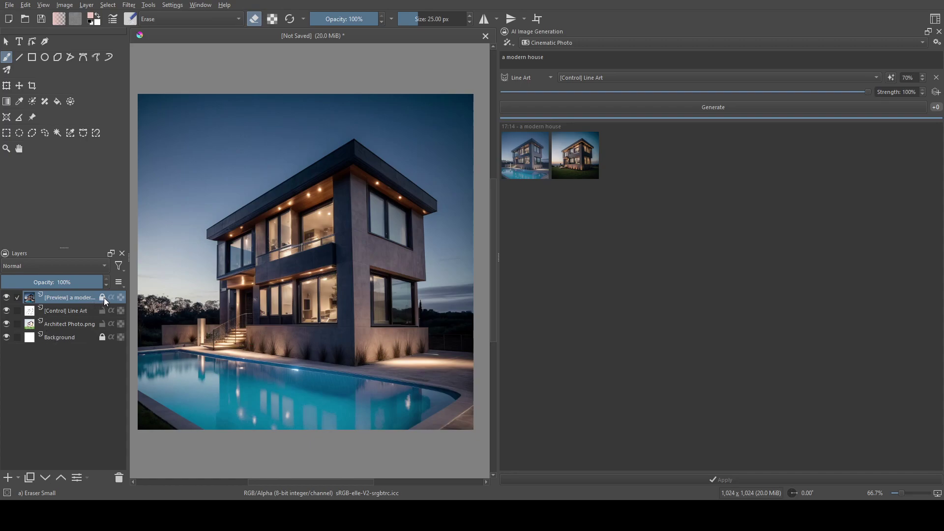
Step: Select the Architect Photo.png layer and toggle the preview and Line Art layers above it to review the layer stack
left_click(73, 323)
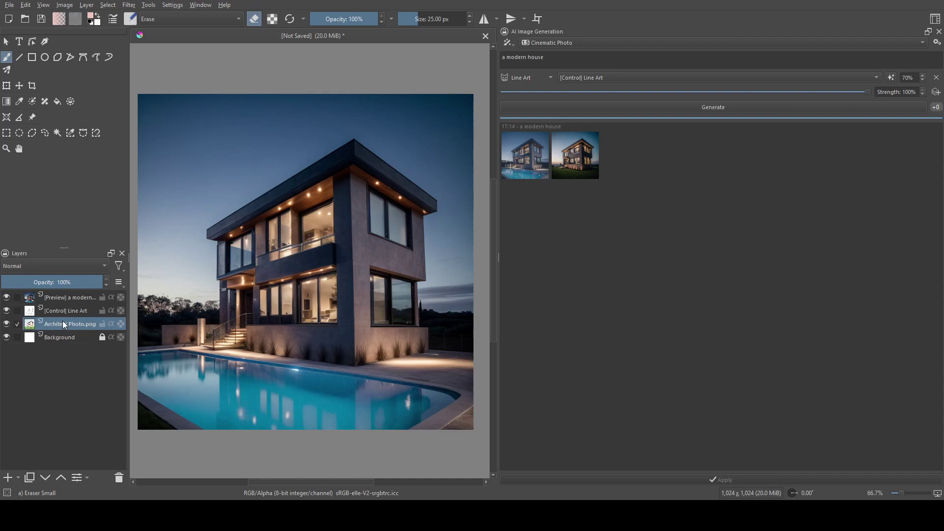
left_click(6, 297)
left_click(7, 310)
left_click(7, 310)
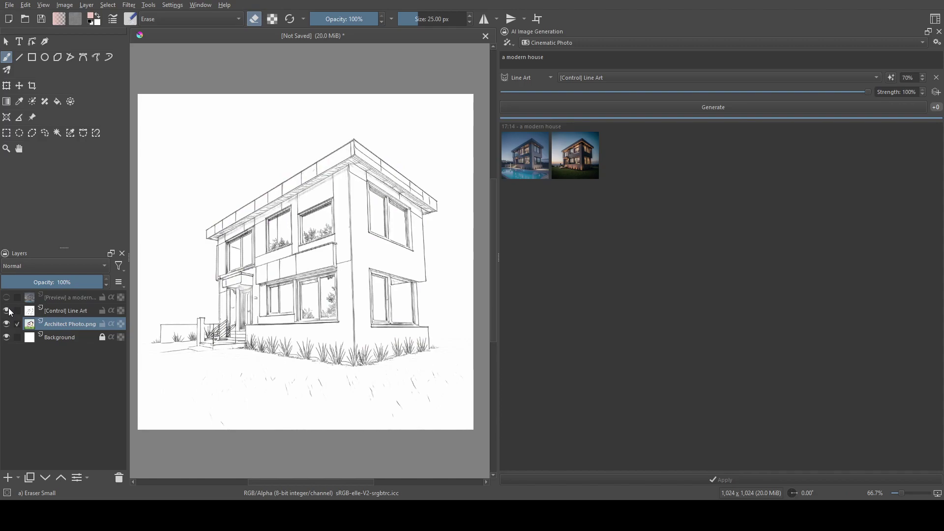
left_click(6, 298)
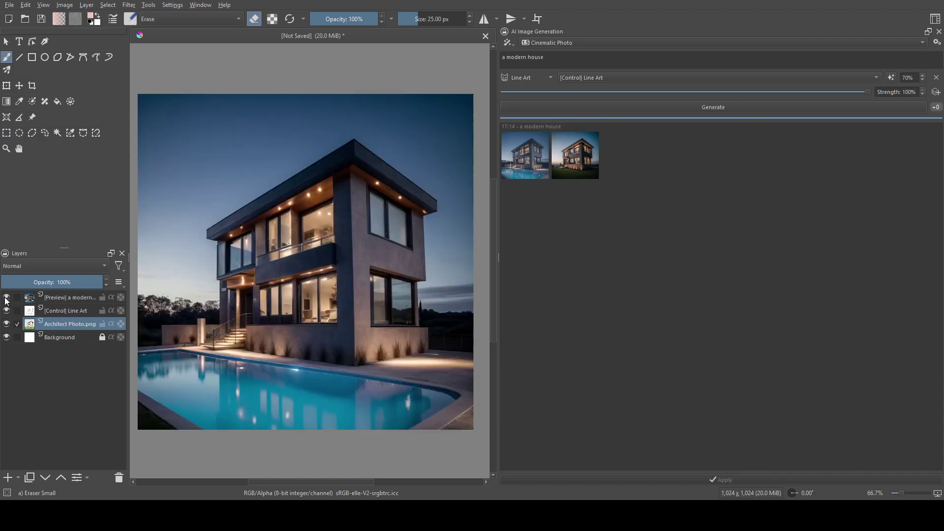
left_click(7, 297)
left_click(6, 297)
Step: Delete the preview, Line Art control and Architect Photo.png layers so only the Background remains
left_click(57, 298)
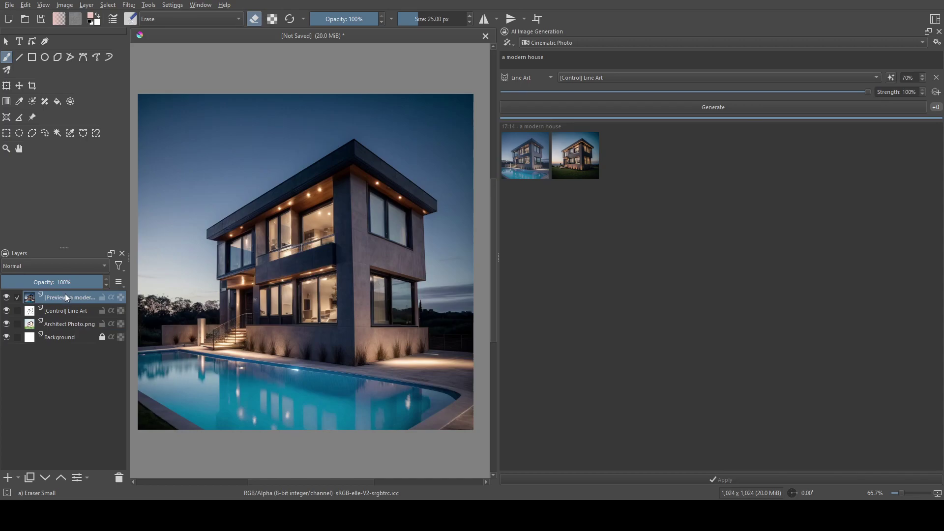
key("Delete")
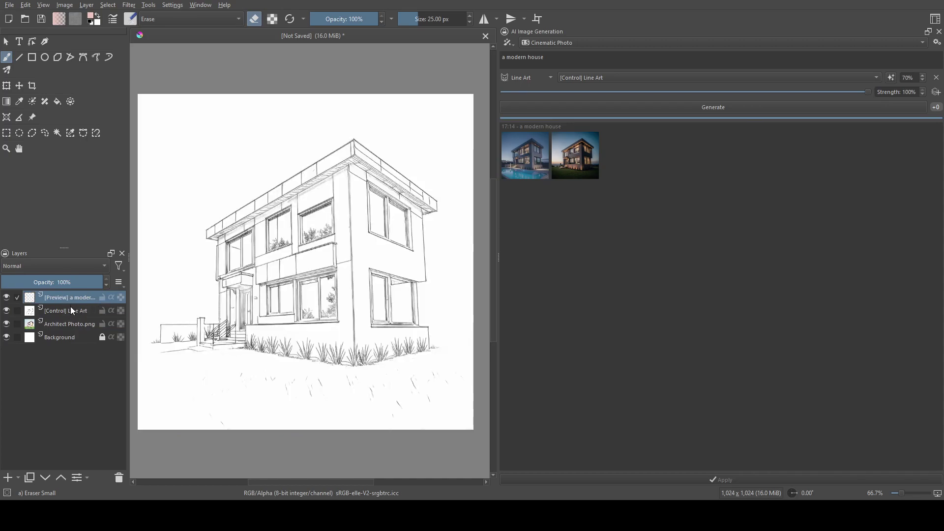
left_click(122, 476)
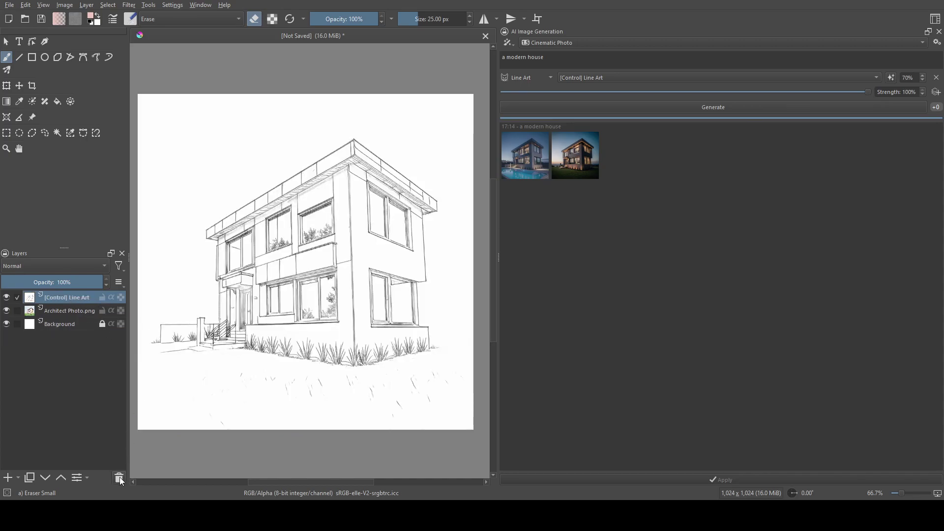
left_click(120, 476)
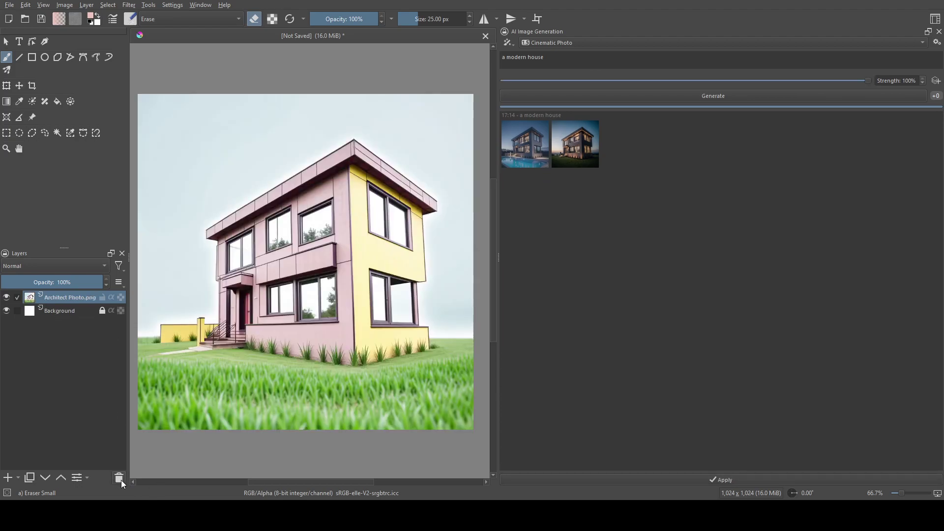
left_click(119, 477)
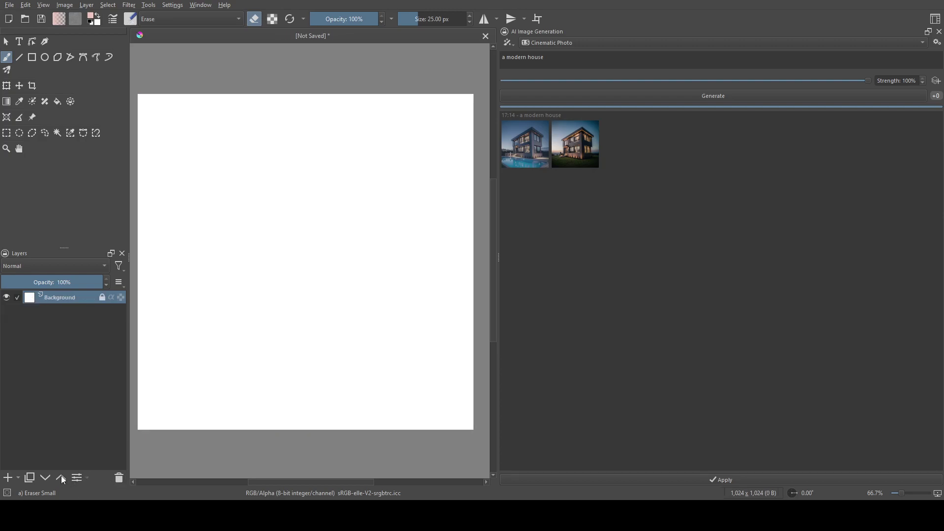
Step: Insert Architect Sketch.png as a layer and erase the sketched chimney above the roof
left_click_drag(214, 232, 238, 245)
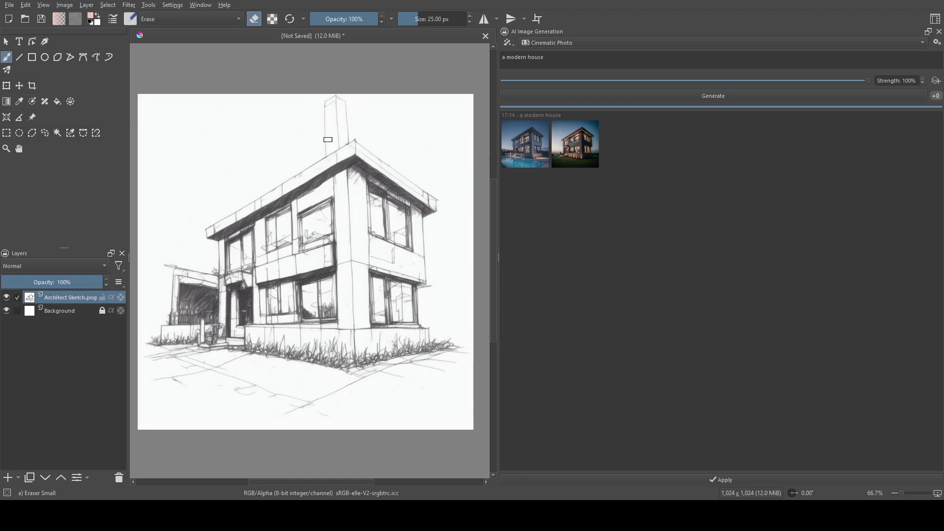
scroll(327, 98, "up", 4)
mouse_move(391, 81)
left_mouse_down()
mouse_move(377, 177)
mouse_move(385, 238)
left_mouse_up()
left_click_drag(359, 73, 344, 267)
mouse_move(323, 99)
left_mouse_down()
mouse_move(321, 63)
mouse_move(291, 302)
left_mouse_up()
scroll(375, 215, "down", 5)
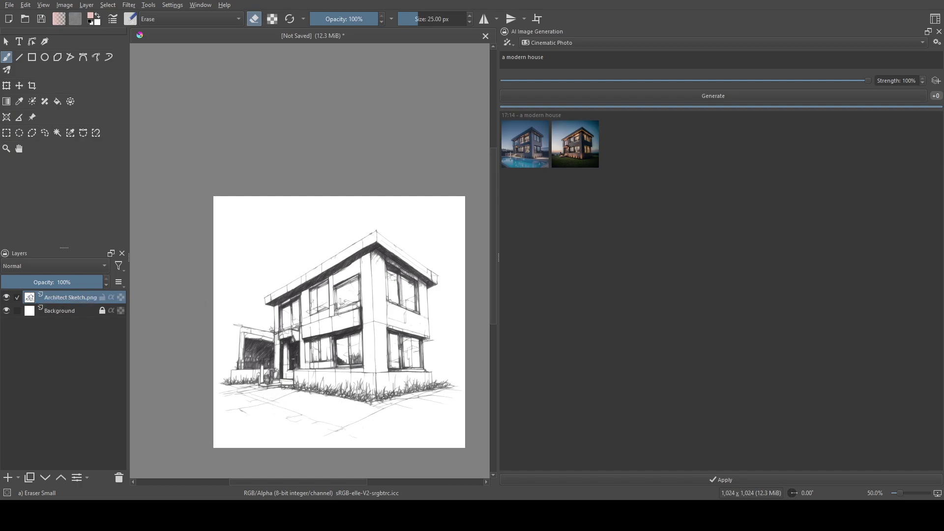
Step: Add a Line Art control using the Architect Sketch.png layer at 70% strength and generate images of a modern house from it
scroll(420, 292, "up", 3)
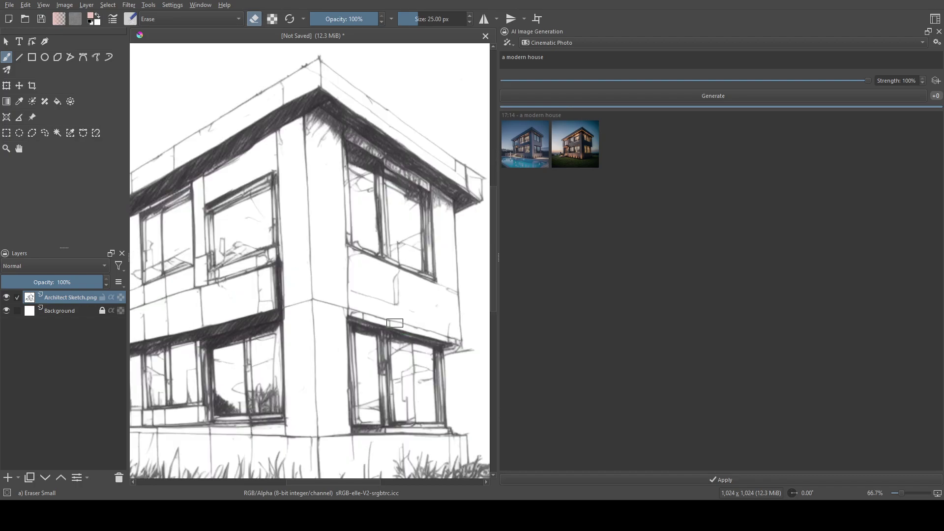
scroll(421, 291, "down", 2)
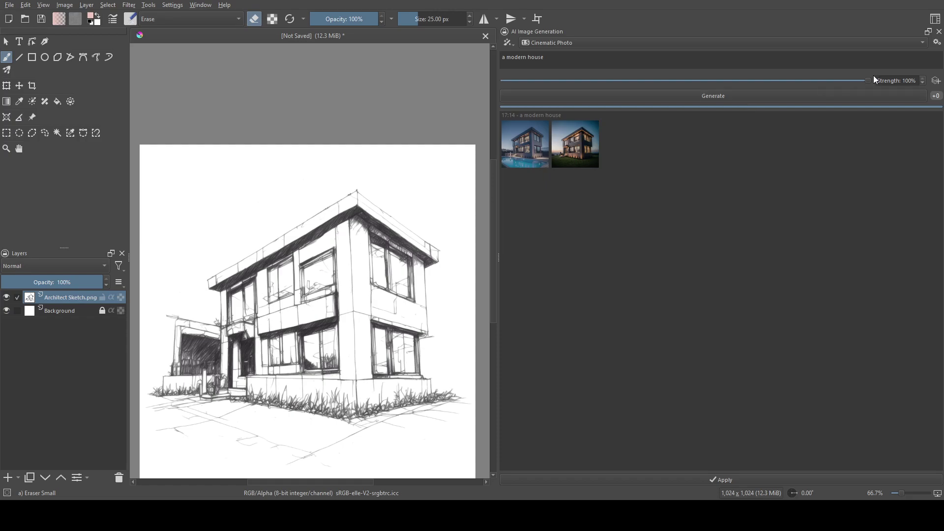
left_click(932, 83)
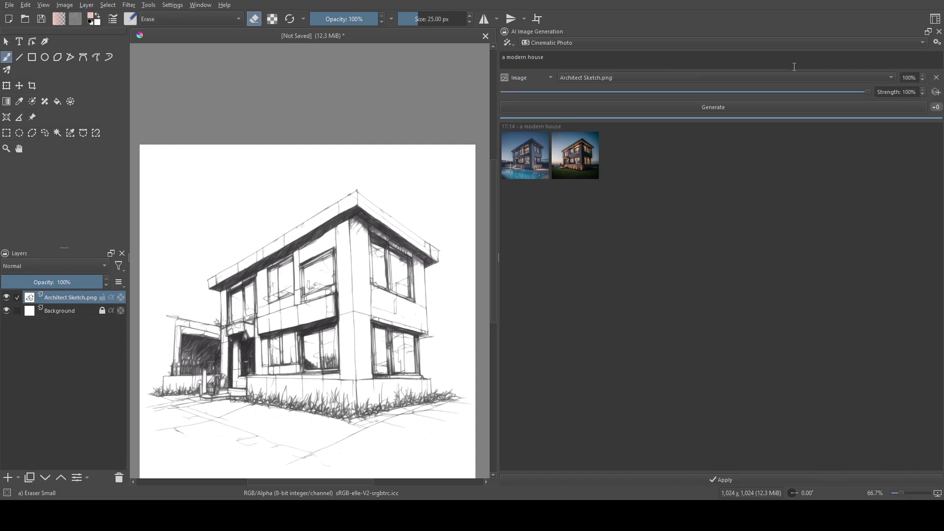
left_click(528, 100)
left_click(922, 80)
left_click(922, 80)
left_click(922, 81)
left_click(722, 107)
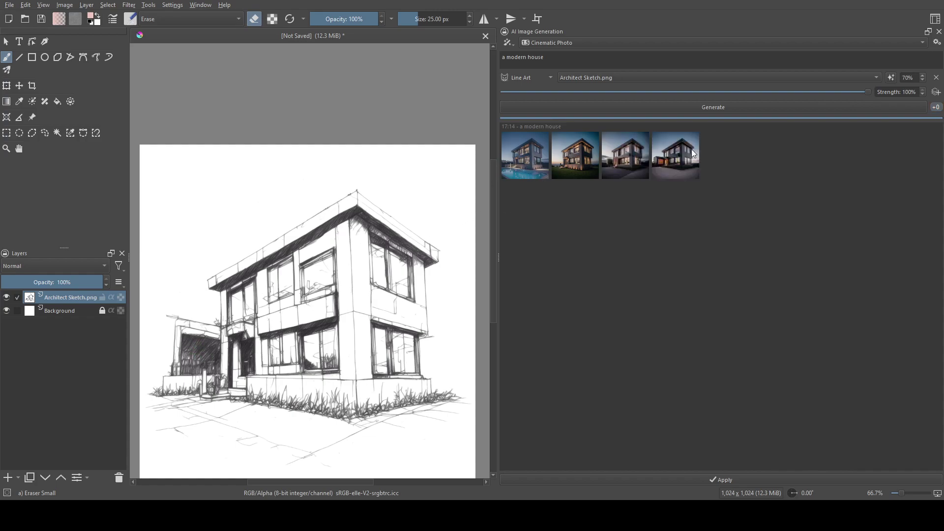
Step: Preview the two images generated from the sketch in turn, ending on the last one
left_click(681, 158)
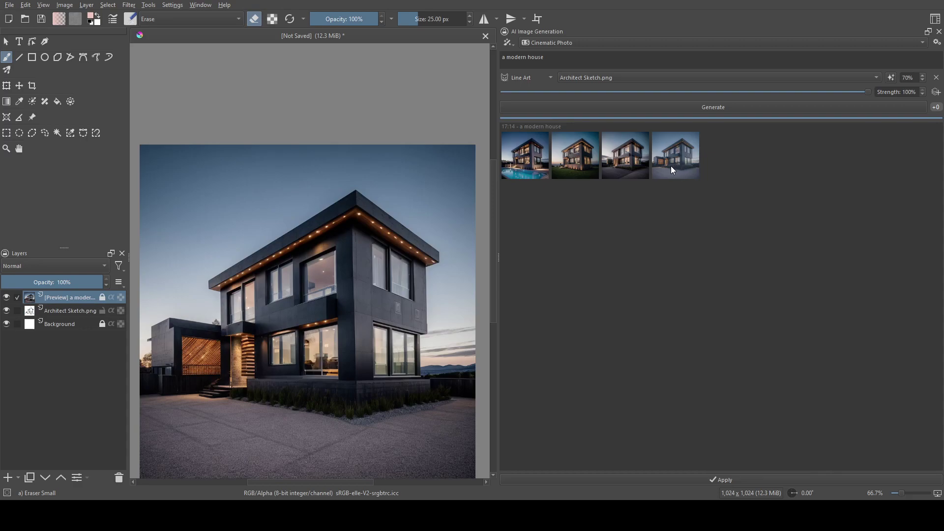
left_click(626, 162)
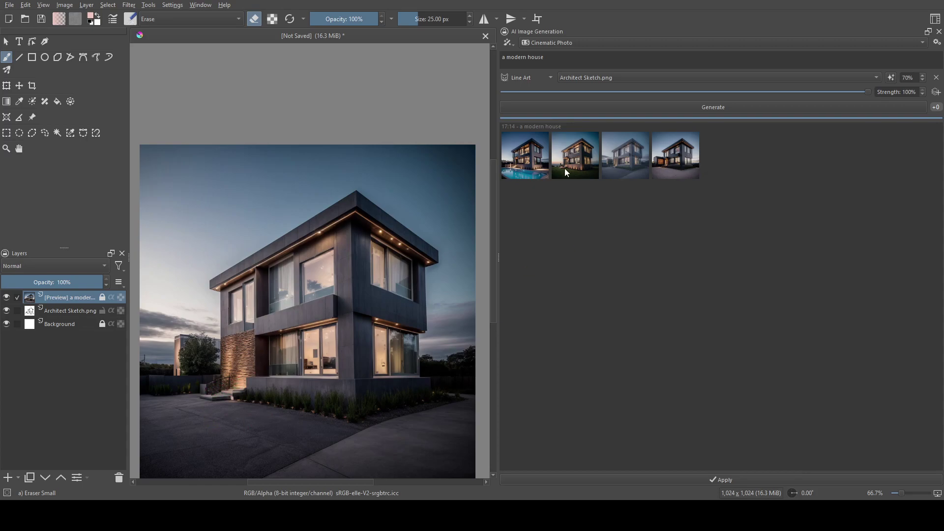
left_click(671, 158)
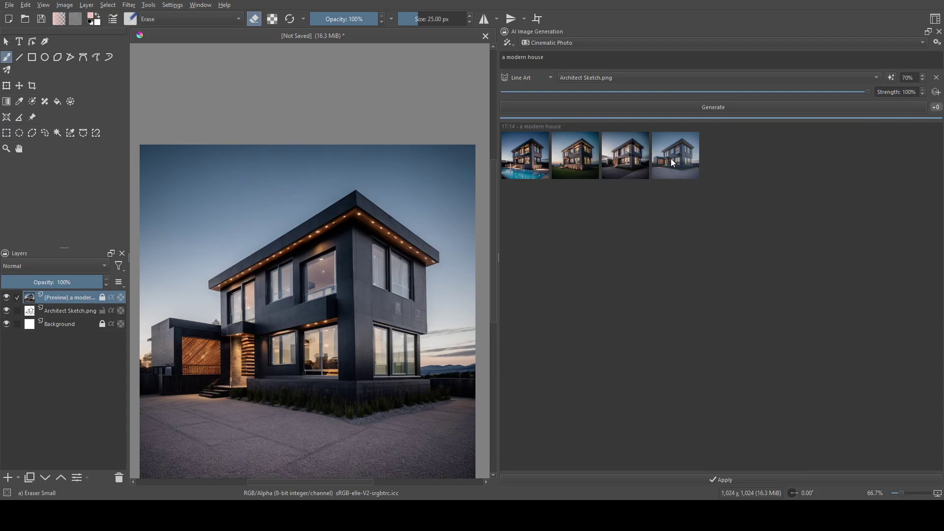